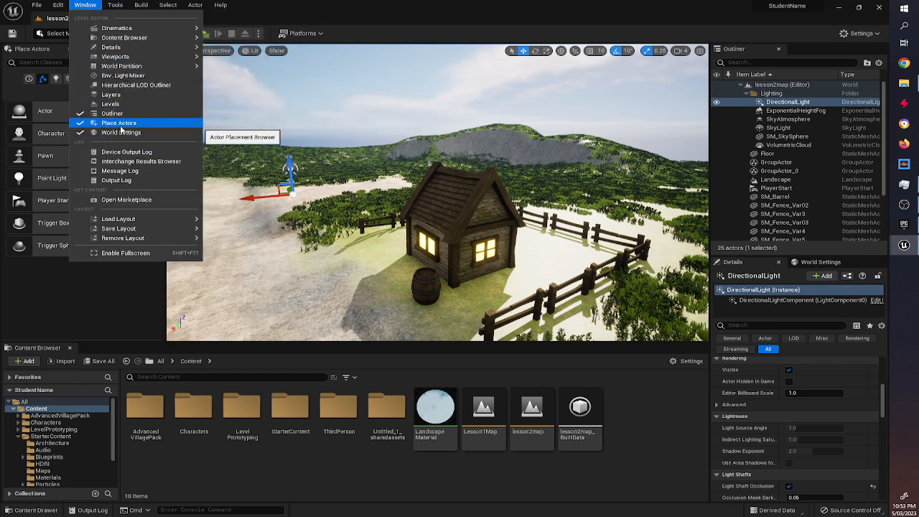
Place a point light on the ground between the cottage and the barrel and focus on it
left_click(58, 91)
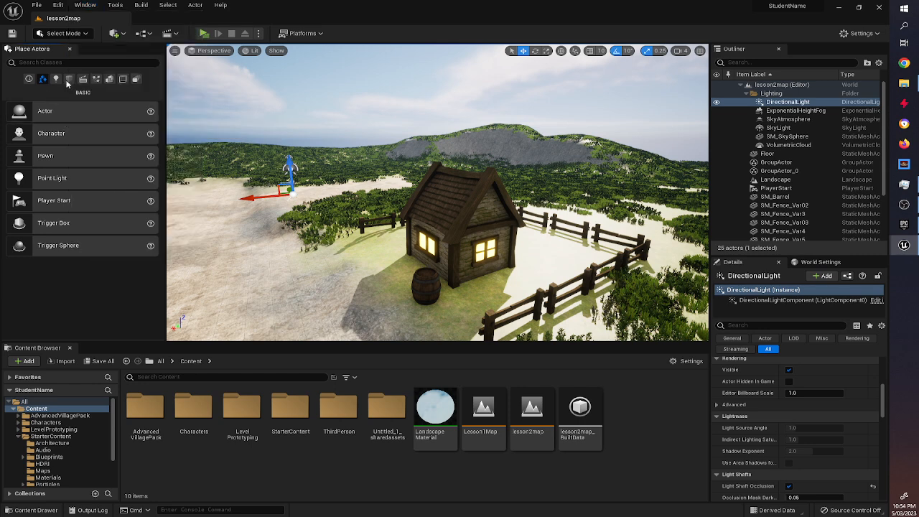
left_click(57, 79)
left_click_drag(265, 160, 192, 146)
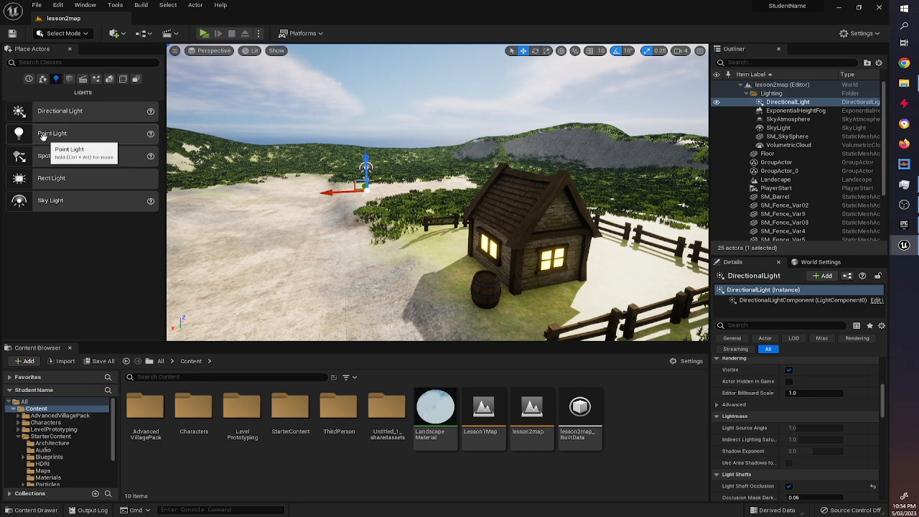
left_click_drag(43, 134, 345, 301)
key("f")
scroll(826, 362, "up", 10)
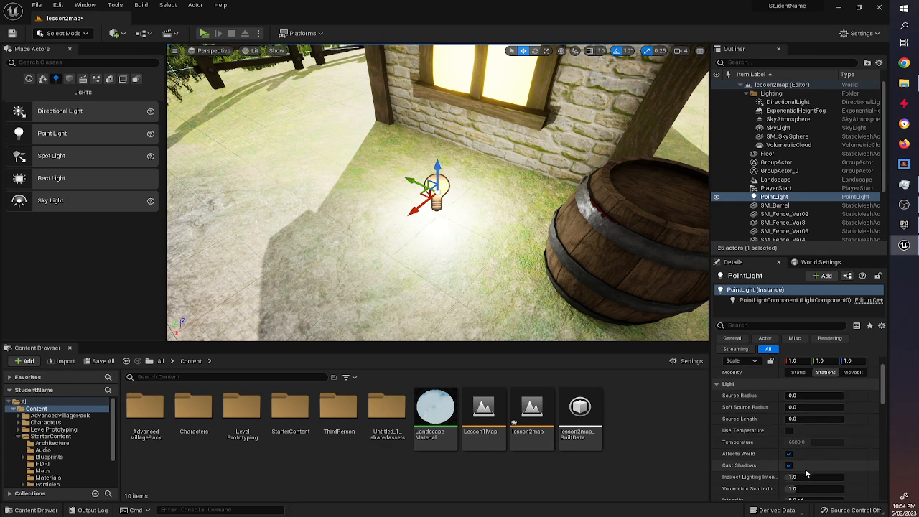
Review the point light's intensity, colour and attenuation settings, and delete the light
scroll(804, 474, "down", 1)
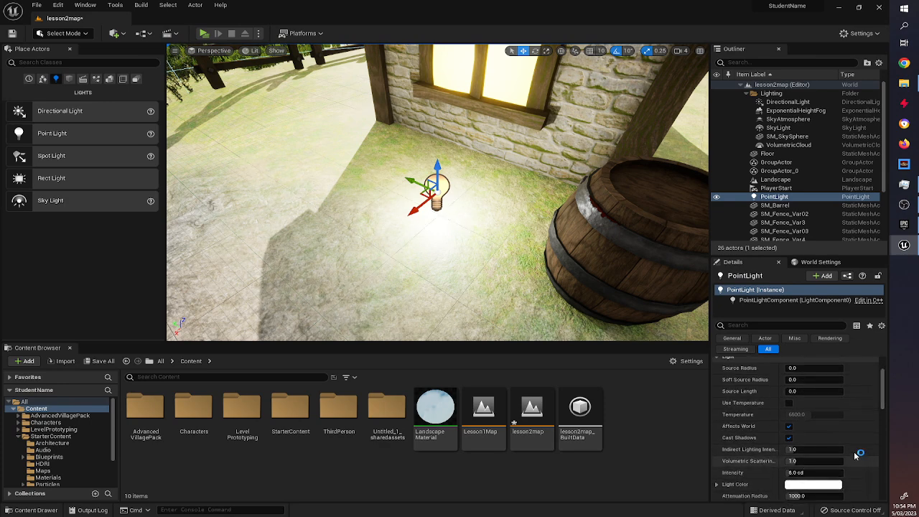
scroll(860, 459, "down", 2)
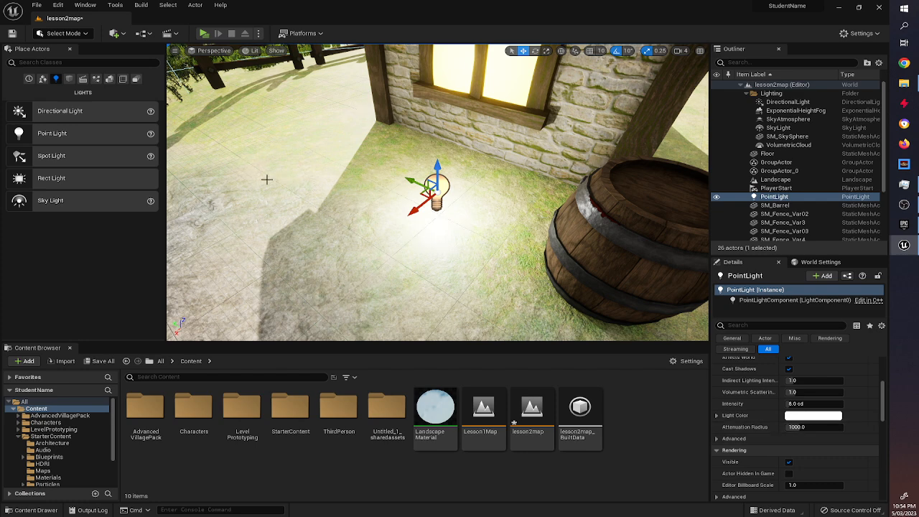
key("Delete")
Place a spot light beside the cottage window, review its cone and light settings, and delete it
left_click_drag(51, 155, 441, 51)
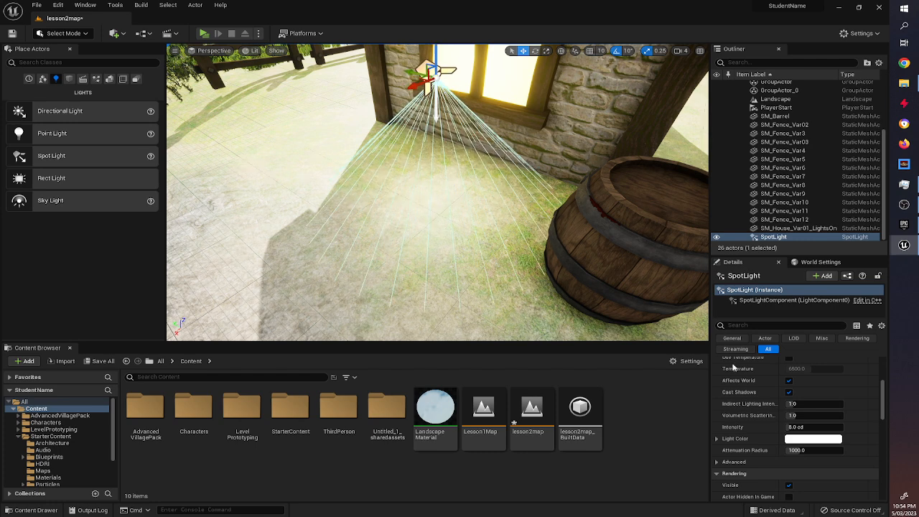
scroll(797, 417, "up", 3)
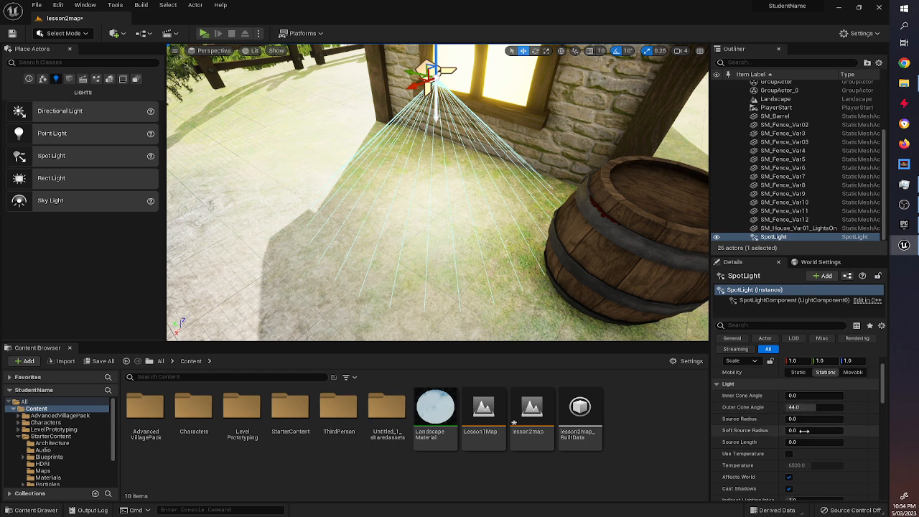
scroll(797, 449, "down", 3)
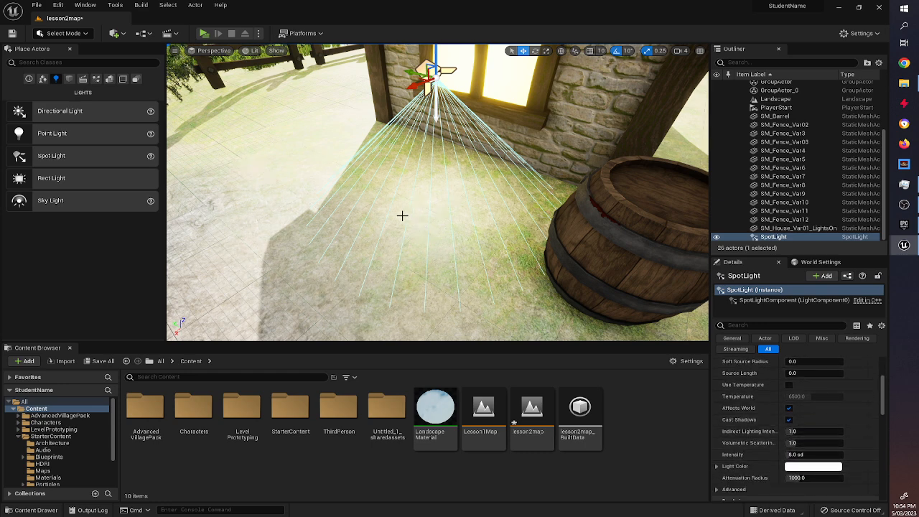
key("Delete")
Place a rect light beside the barrel and move it against the cottage wall below the window
left_click_drag(45, 177, 467, 177)
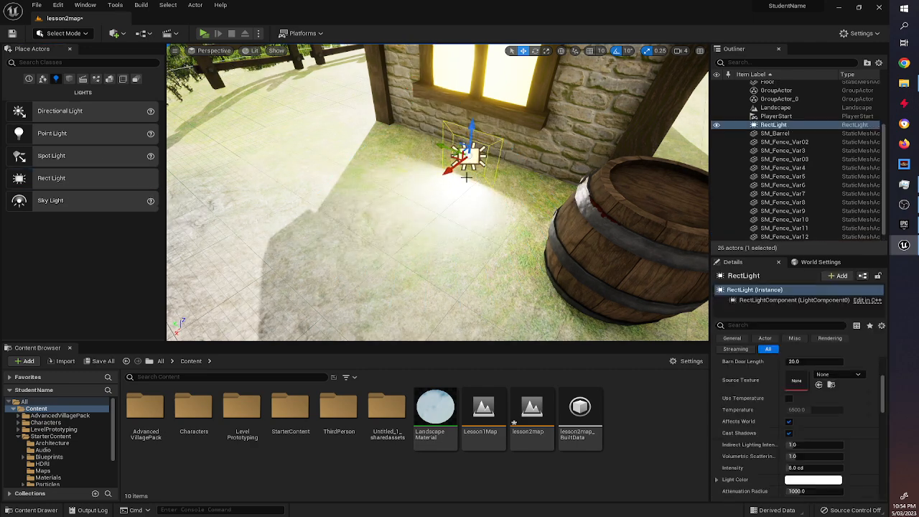
left_click_drag(474, 144, 431, 88)
mouse_move(459, 149)
left_mouse_down()
mouse_move(430, 168)
mouse_move(447, 149)
left_mouse_up()
left_click_drag(510, 228, 445, 226)
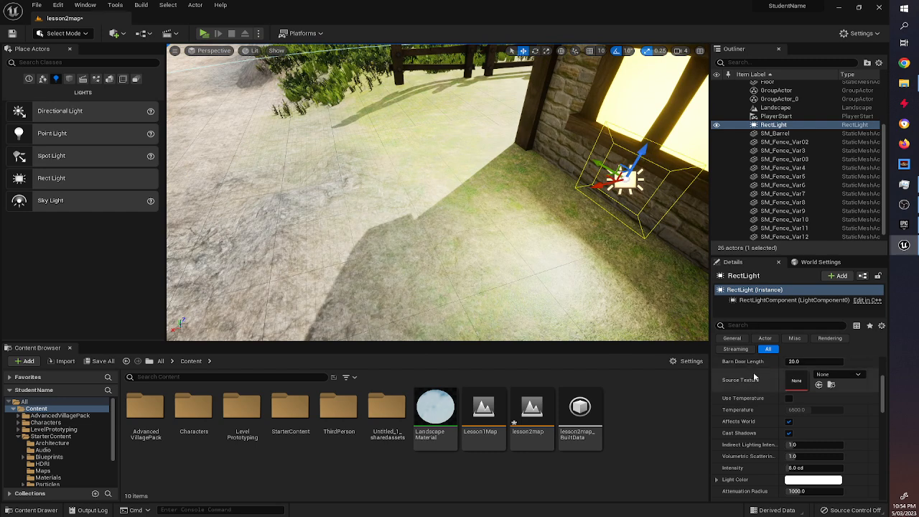
Widen the rect light's source width to about 150, review its remaining settings, and delete the light
scroll(774, 408, "up", 3)
scroll(775, 408, "up", 1)
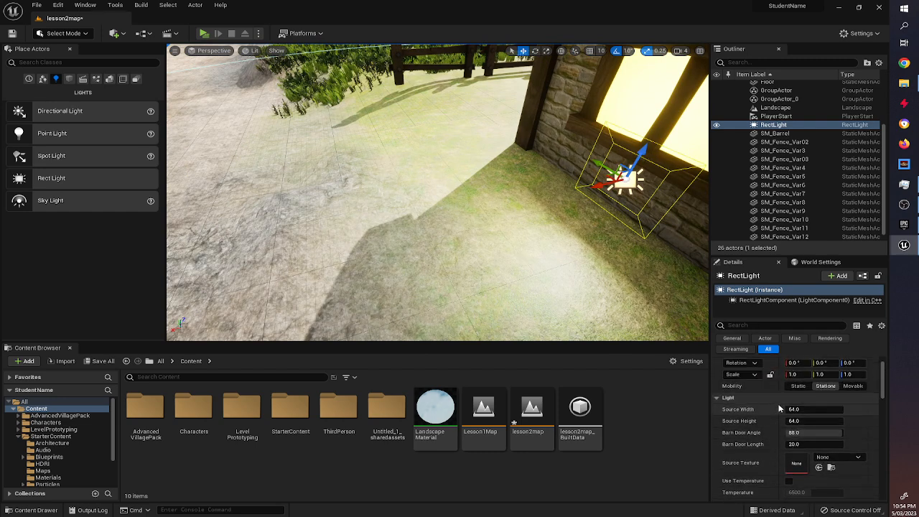
left_click_drag(795, 408, 851, 408)
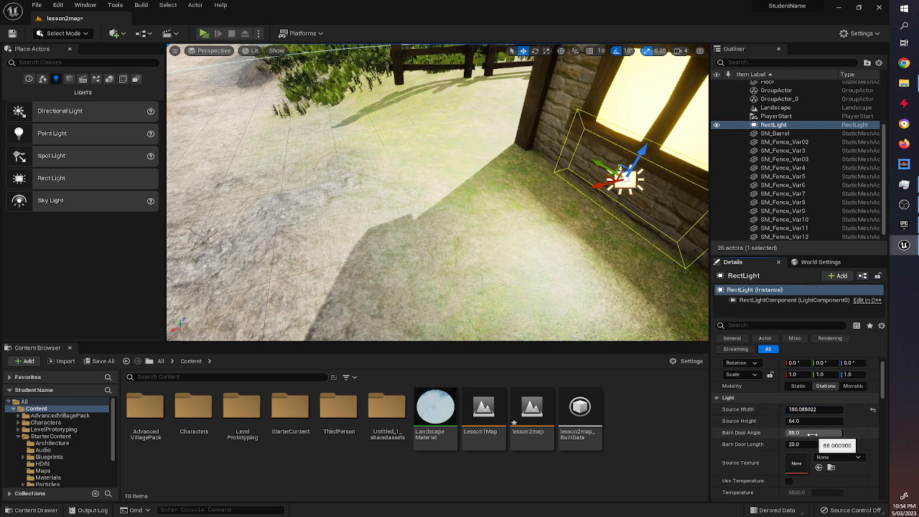
scroll(775, 412, "down", 3)
scroll(775, 412, "down", 3)
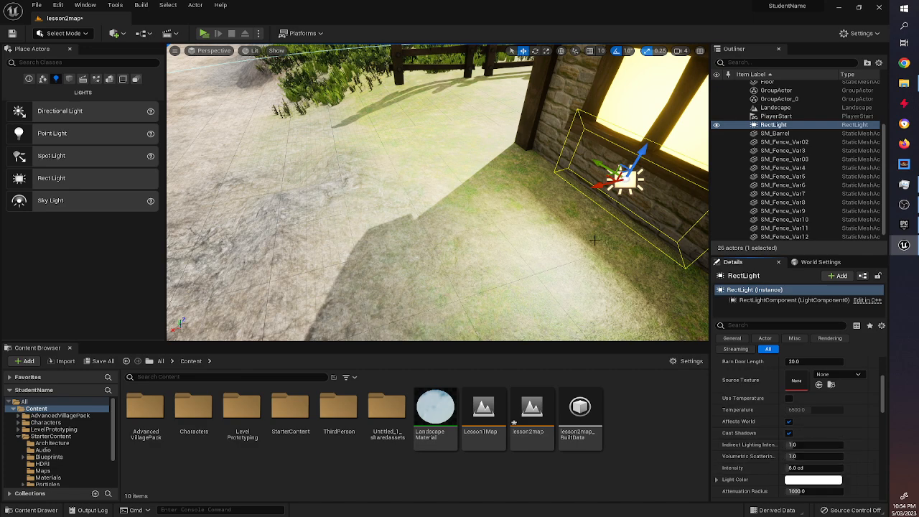
key("Delete")
Select the directional light, switch the rotate gizmo to local space, and tilt the light by about -20 degrees
right_click_drag(342, 193, 312, 131)
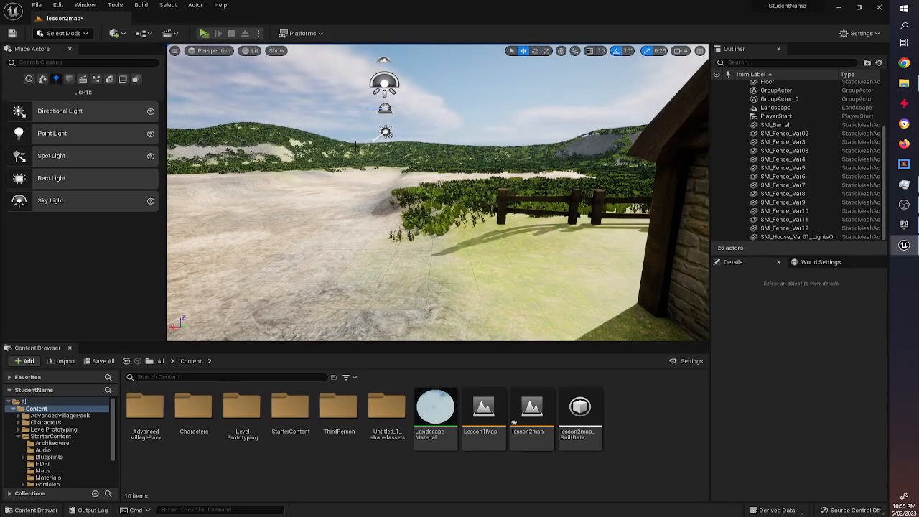
left_click(386, 132)
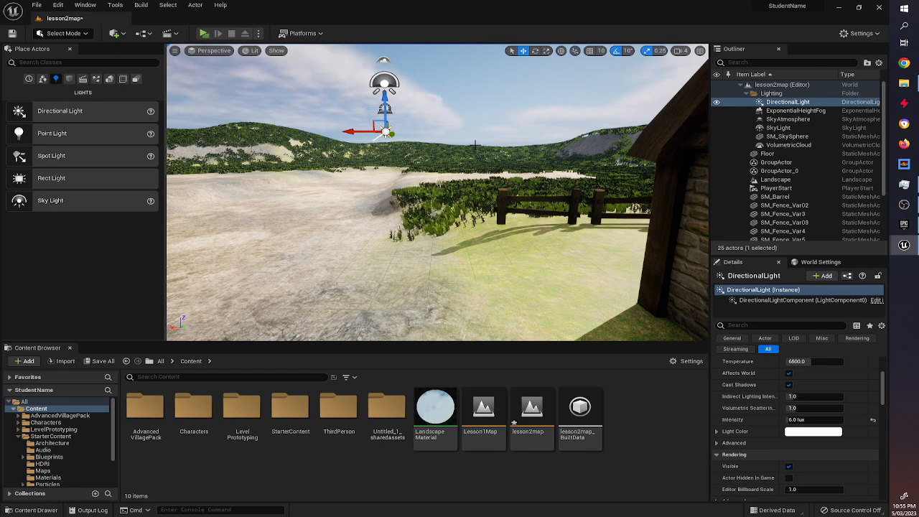
right_click_drag(475, 139, 474, 138)
left_click_drag(376, 194, 502, 197, "alt")
key("e")
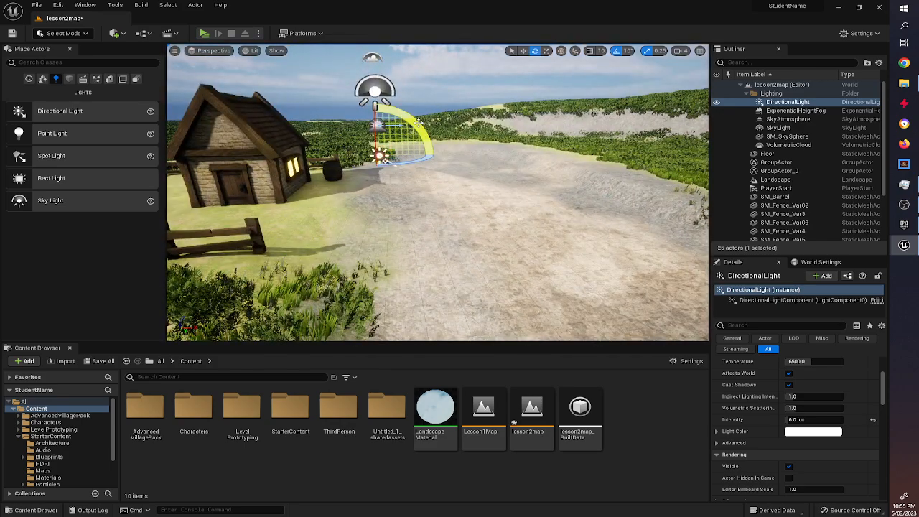
key("w")
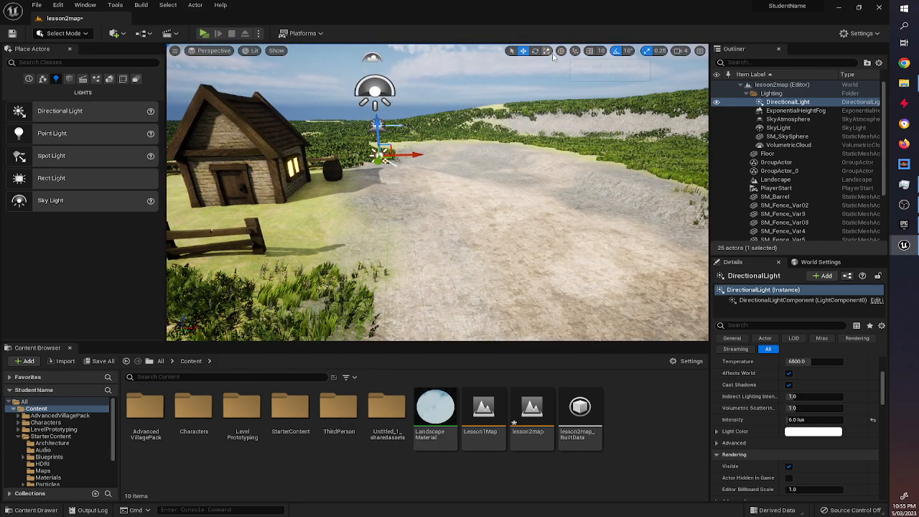
left_click_drag(514, 180, 492, 123, "alt")
key("e")
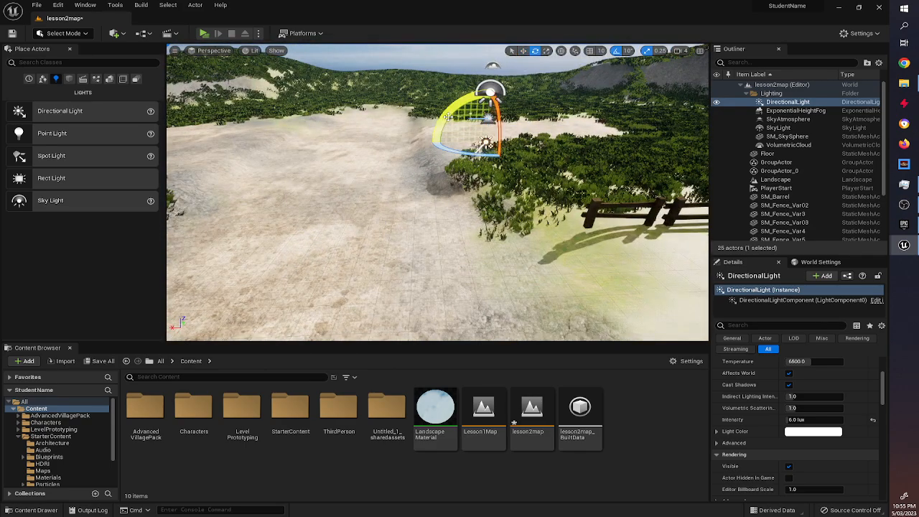
key("w")
right_click_drag(538, 147, 528, 173)
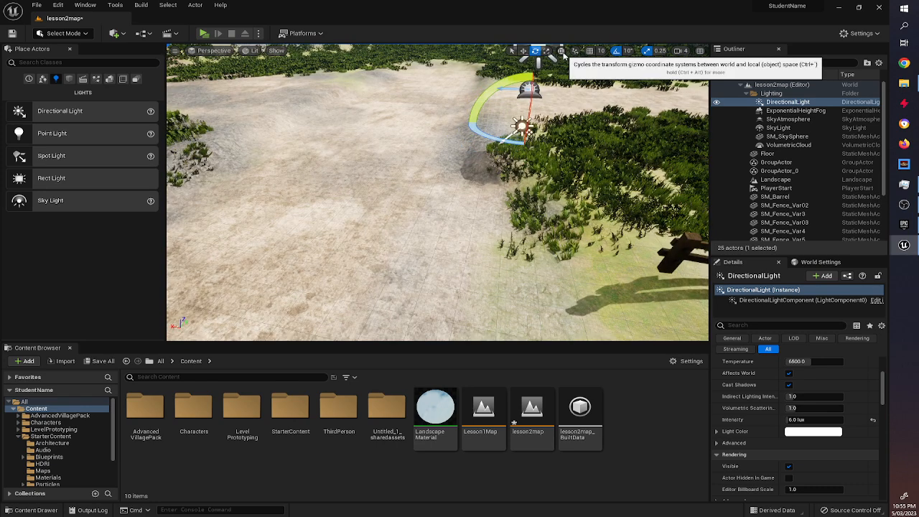
left_click_drag(472, 128, 474, 154)
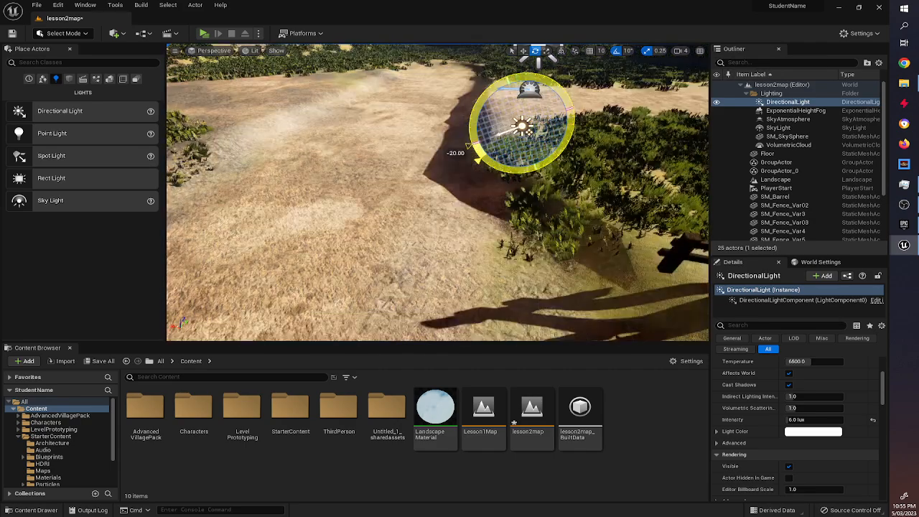
Rotate the directional light further to redirect the shadows and give the landscape a warm, low-sun look
right_click_drag(445, 173, 464, 147)
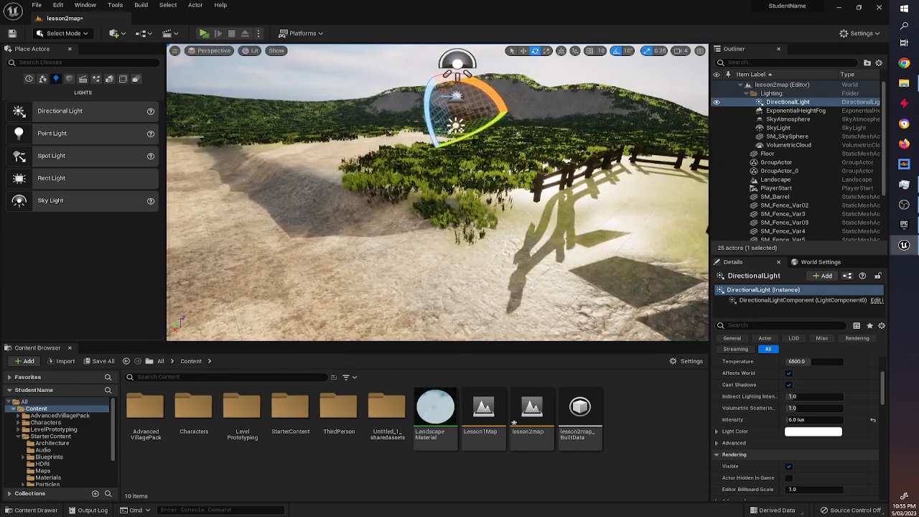
left_click_drag(474, 131, 517, 134)
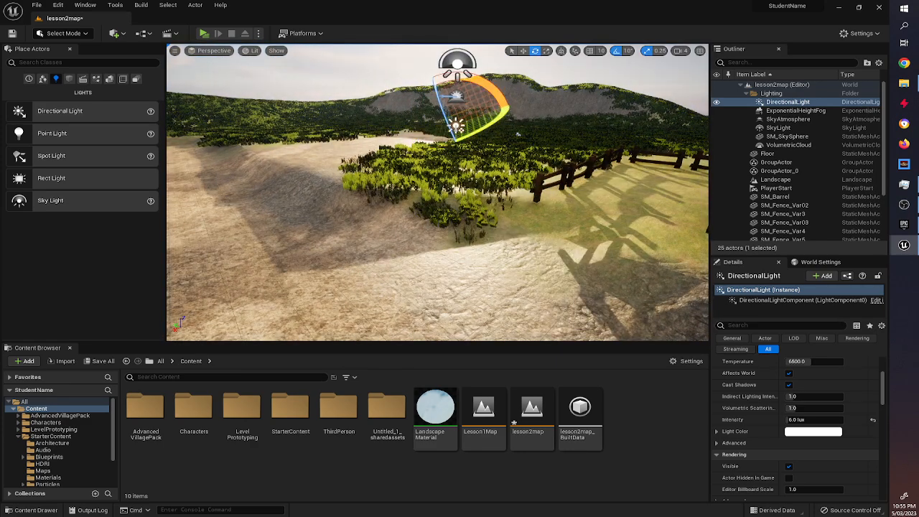
right_click_drag(518, 134, 596, 230)
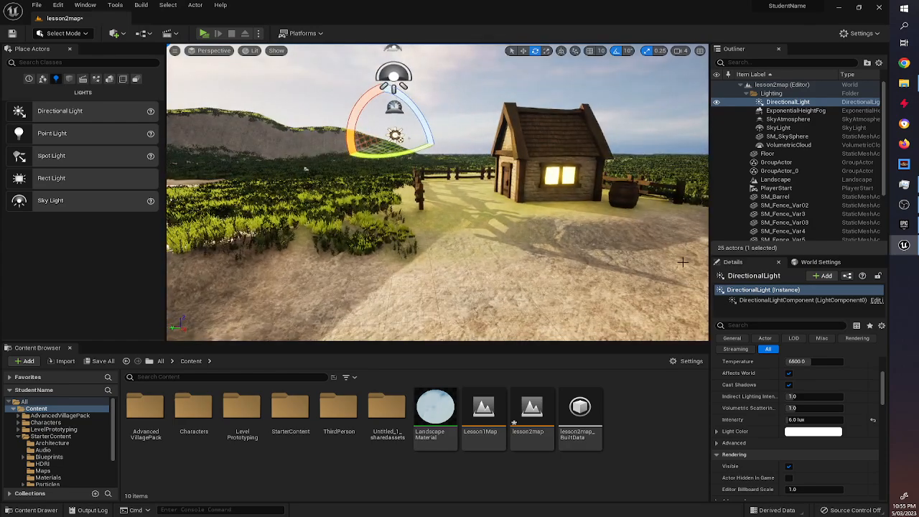
right_click_drag(562, 195, 494, 207)
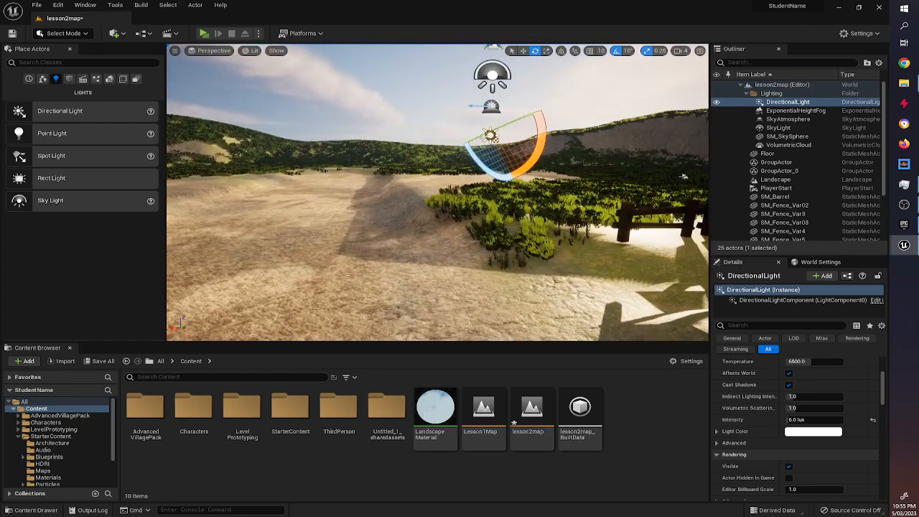
left_click_drag(512, 119, 489, 135)
left_click(511, 137)
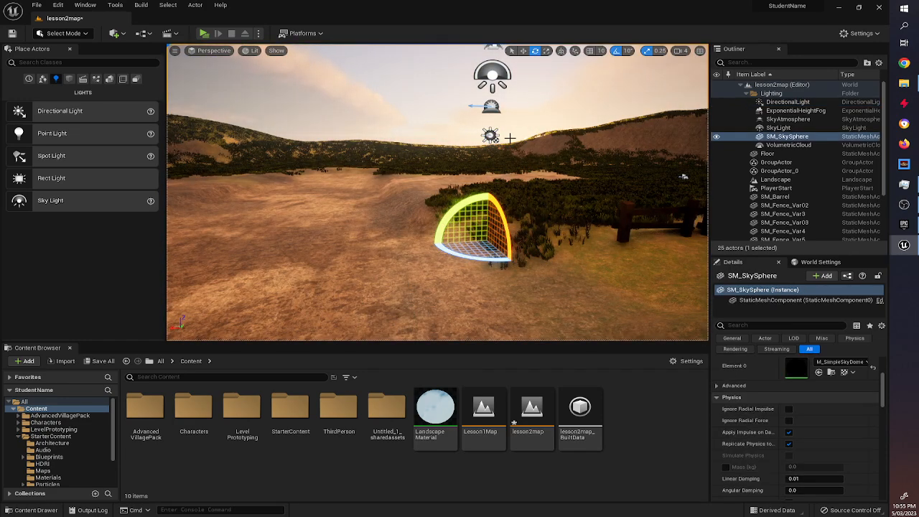
Turn off rotation snapping and rotate the directional light until the sky and landscape take on red sunset lighting
left_click(491, 136)
left_click_drag(380, 137, 481, 153, "alt")
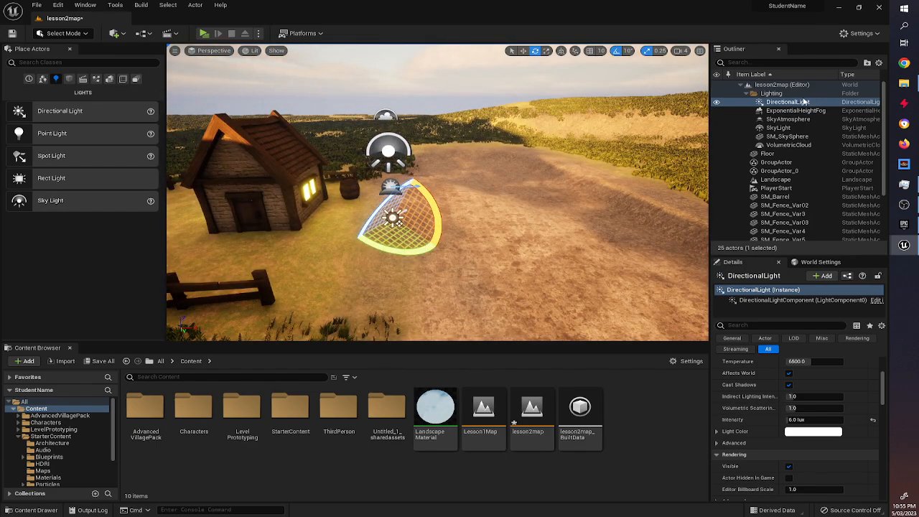
left_click_drag(626, 197, 594, 108, "alt")
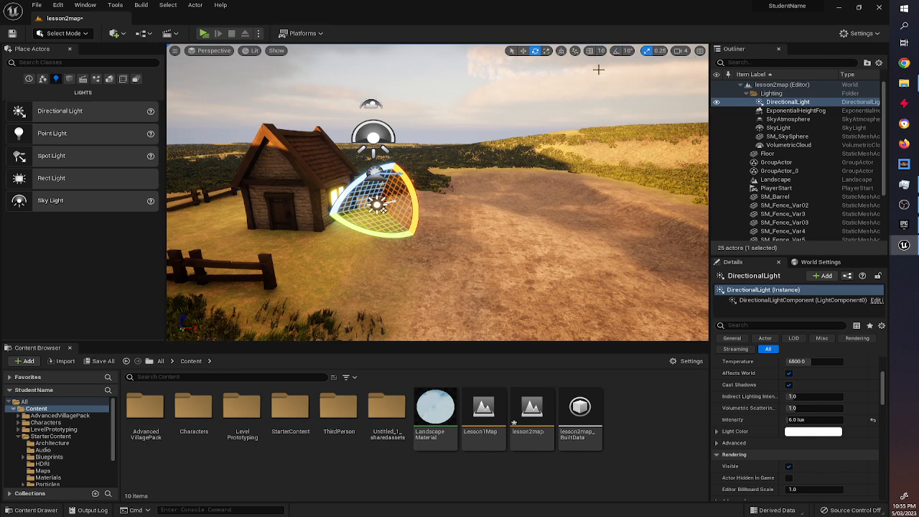
left_click_drag(430, 195, 431, 199, "alt")
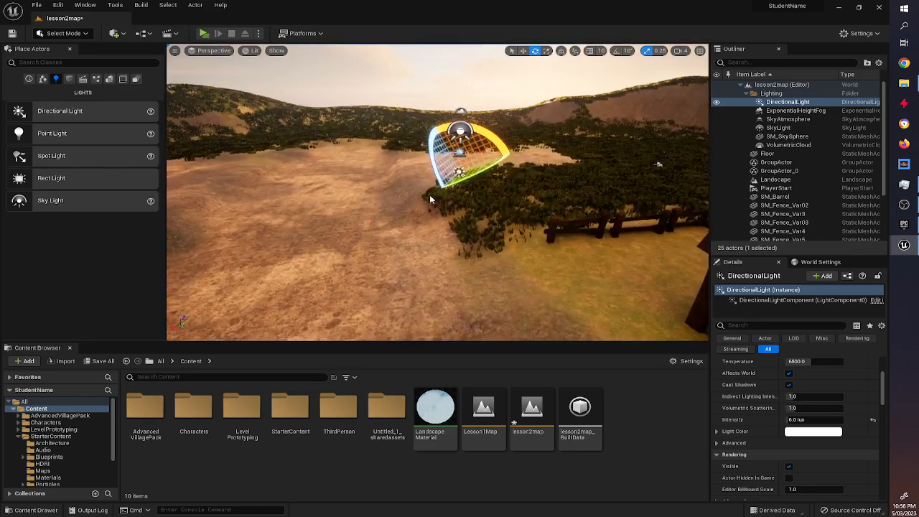
left_click_drag(429, 165, 432, 184)
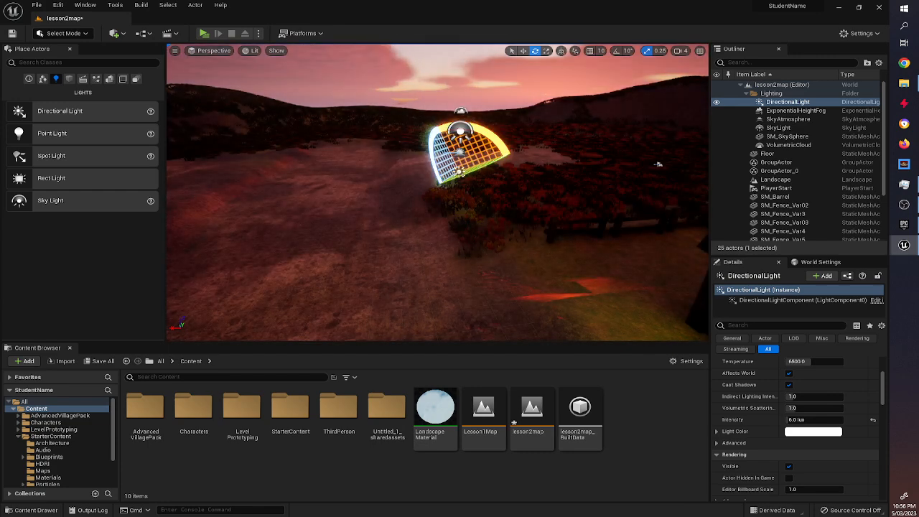
Examine the cottage, its glowing windows and the surrounding terrain under the sunset lighting from several angles
right_click_drag(433, 184, 610, 188)
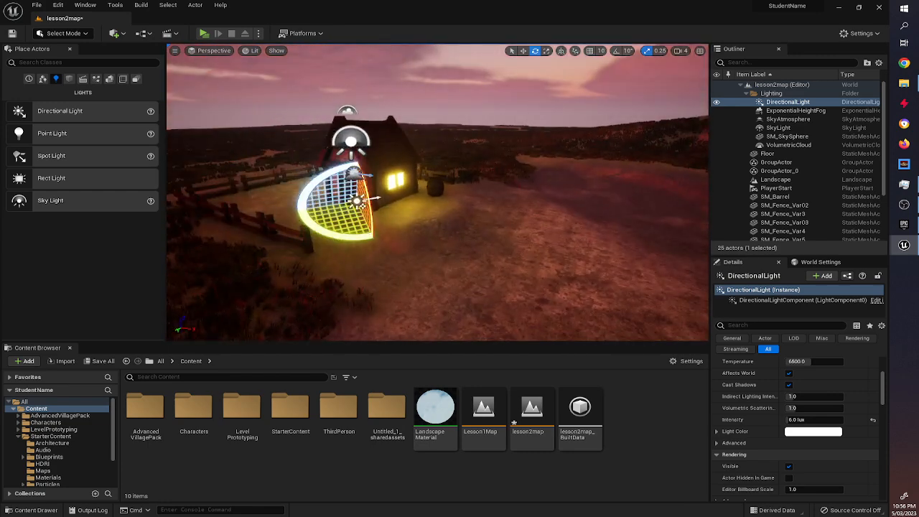
left_click(401, 155)
key("f")
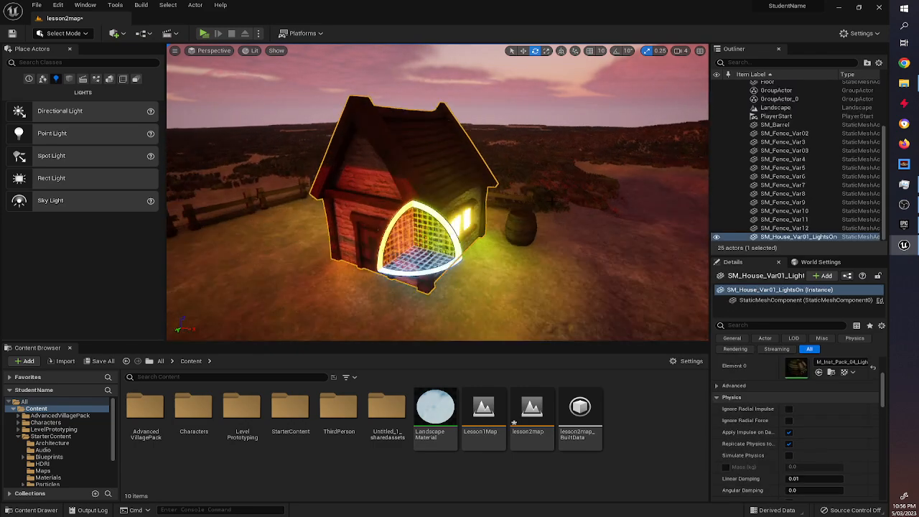
left_click_drag(547, 259, 423, 237, "alt")
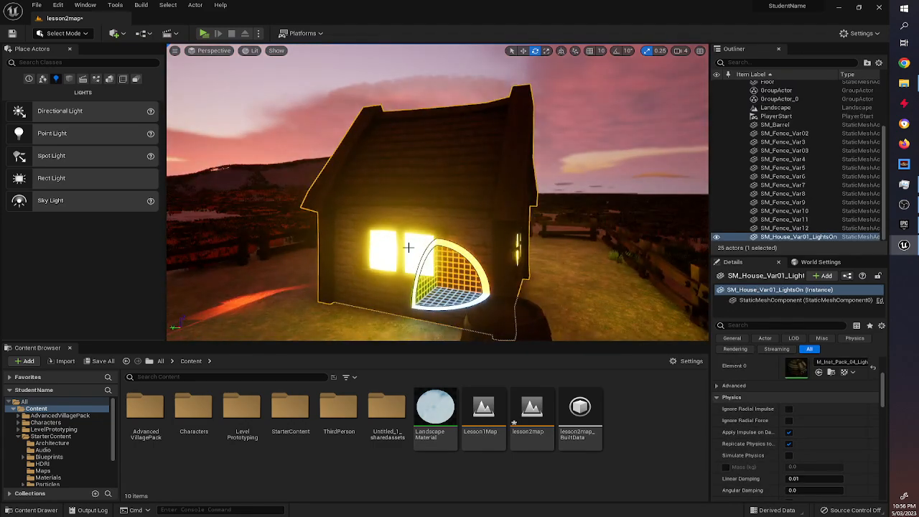
mouse_move(531, 230)
left_mouse_down("alt")
mouse_move(437, 237)
mouse_move(409, 215)
mouse_move(424, 240)
mouse_move(395, 302)
mouse_move(517, 223)
left_mouse_up("alt")
left_click_drag(303, 186, 606, 223, "alt")
right_click_drag(606, 221, 495, 222, "alt")
left_click_drag(442, 157, 445, 125, "alt")
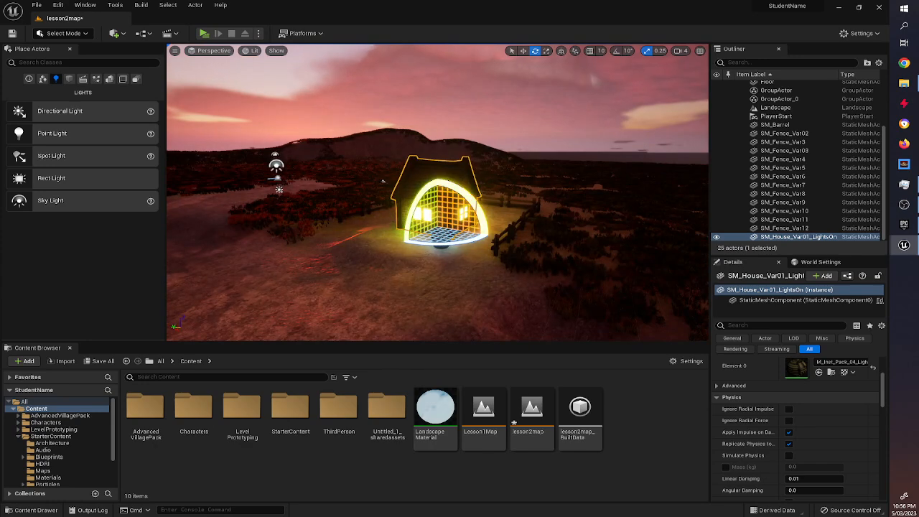
Playtest the level in a standalone preview, running the character around the cottage and terrain to check the sunset lighting, and end the session
left_click(204, 33)
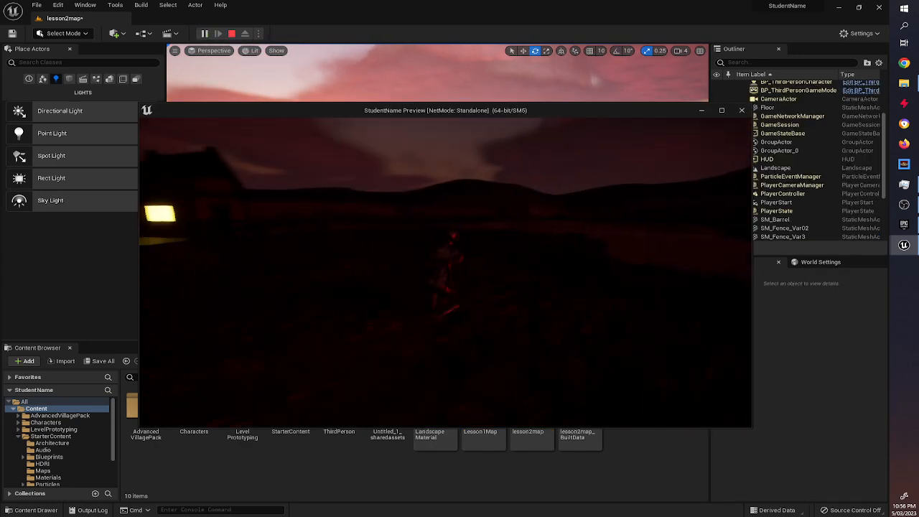
key("d")
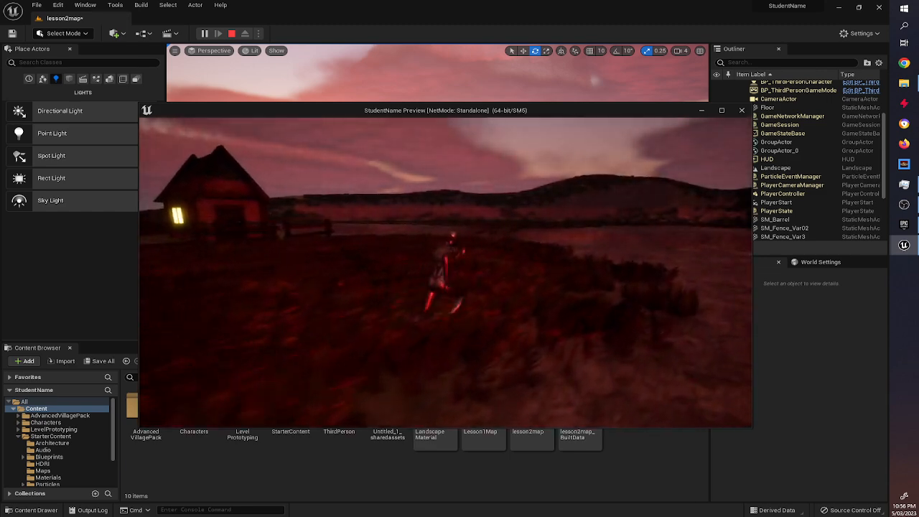
key("s")
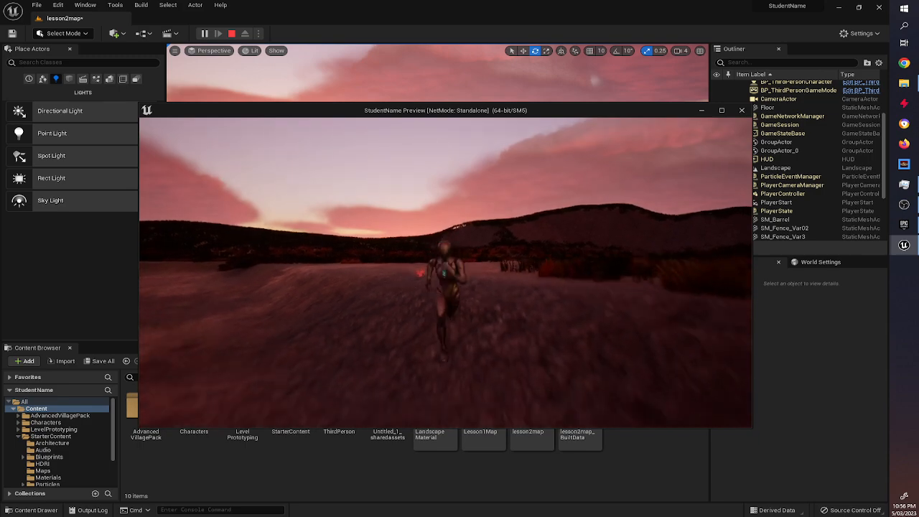
key("d")
key("w")
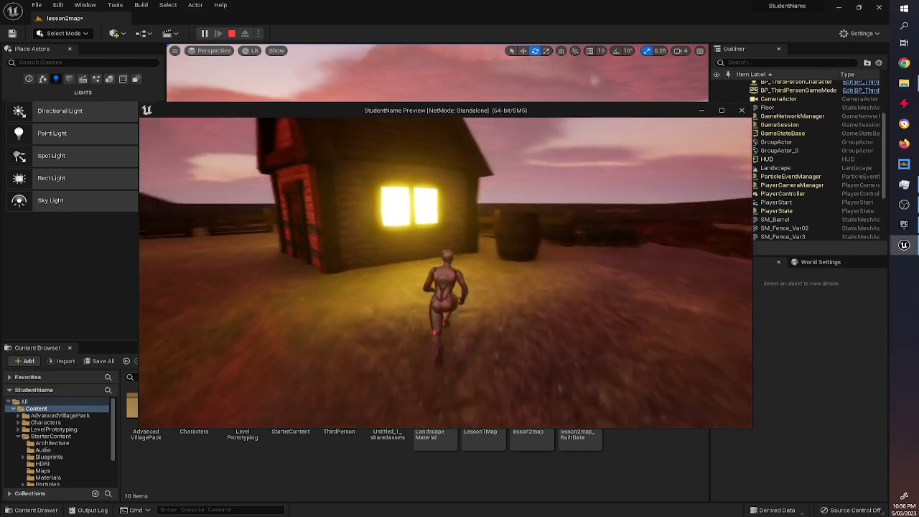
key("d")
key("s")
key("a")
key("w")
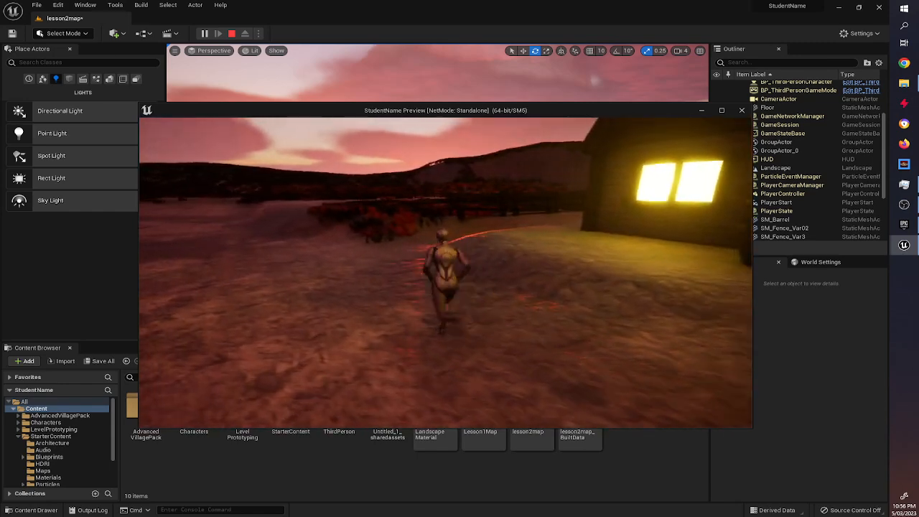
key("s")
key("a")
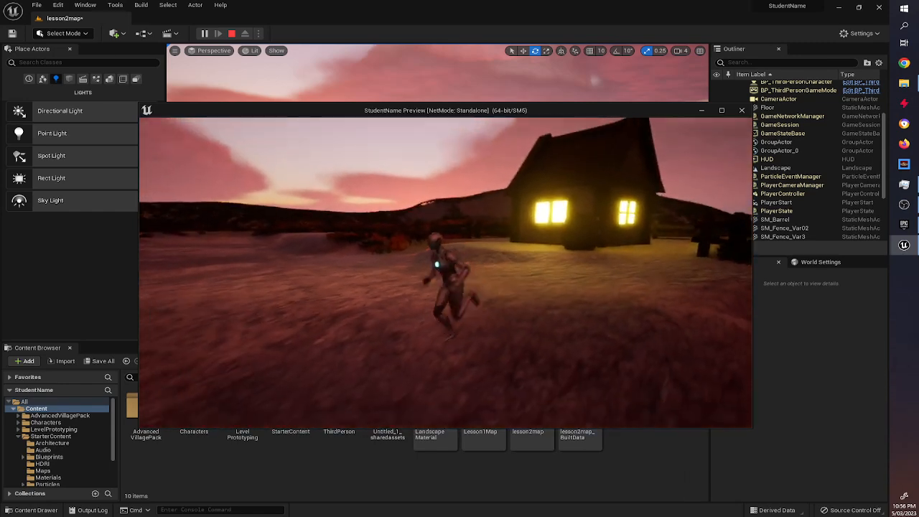
key("s")
key("a")
key("w")
key("Escape")
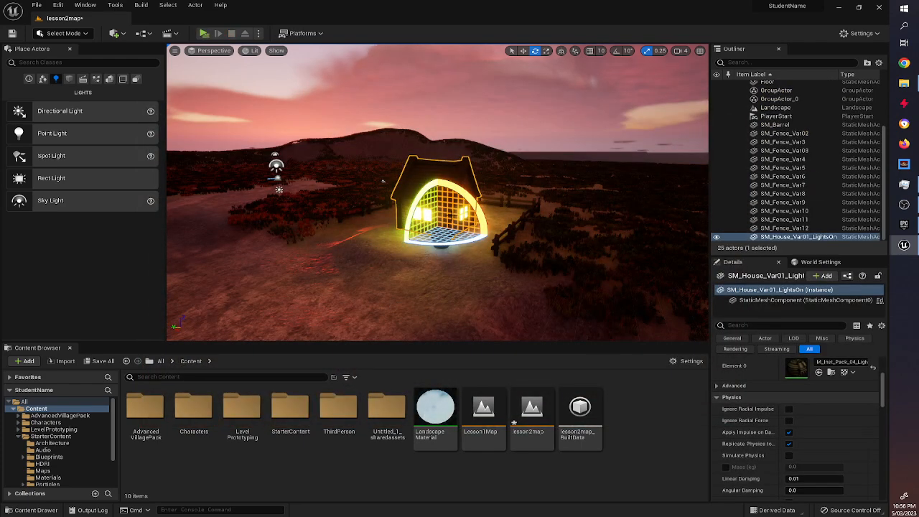
Open the Meshes folder of AdvancedVillagePack and select the SM_StreetLight mesh
right_click_drag(352, 290, 323, 294)
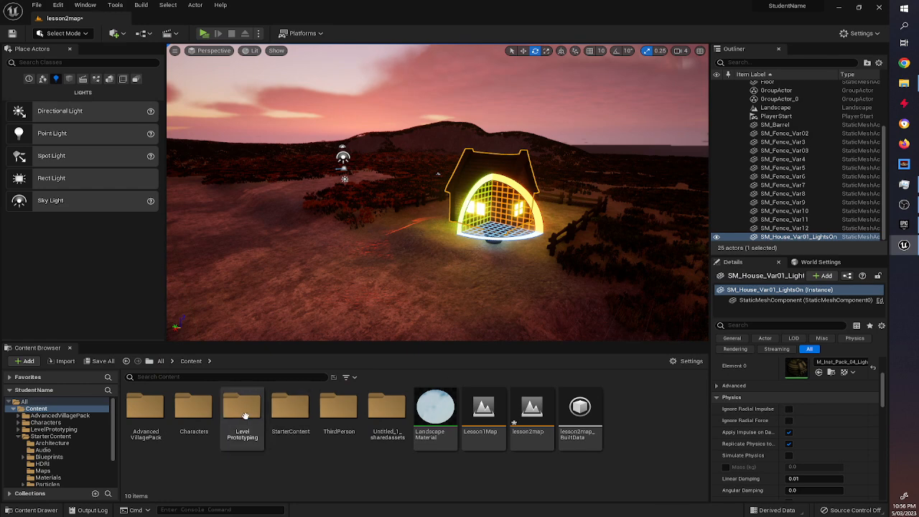
double_click(136, 415)
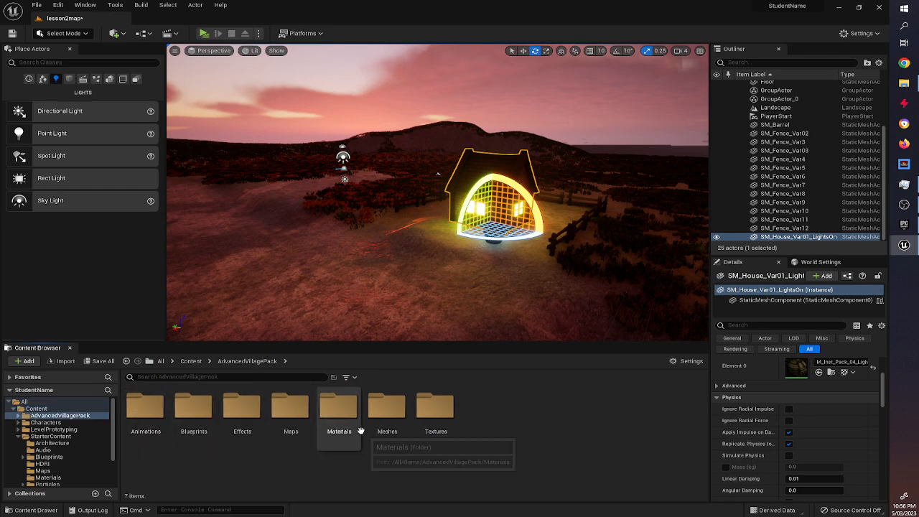
double_click(397, 408)
scroll(546, 430, "down", 1)
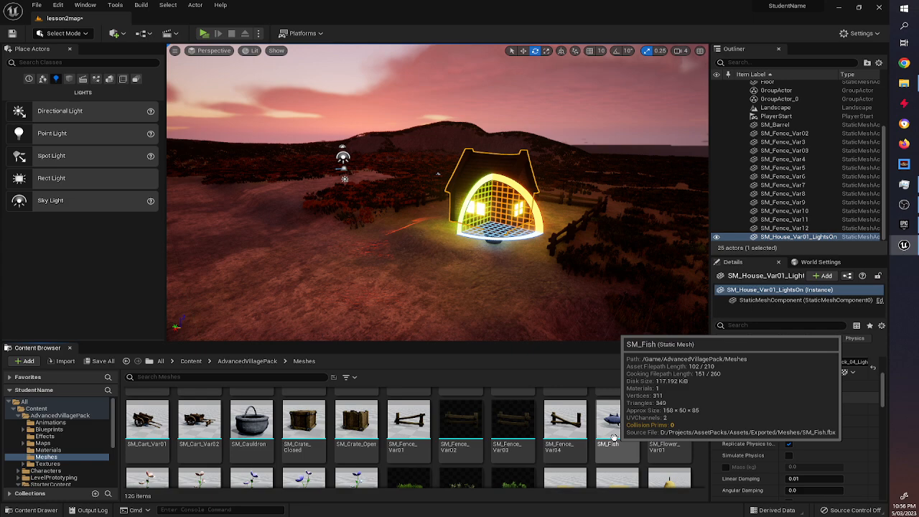
scroll(613, 437, "down", 5)
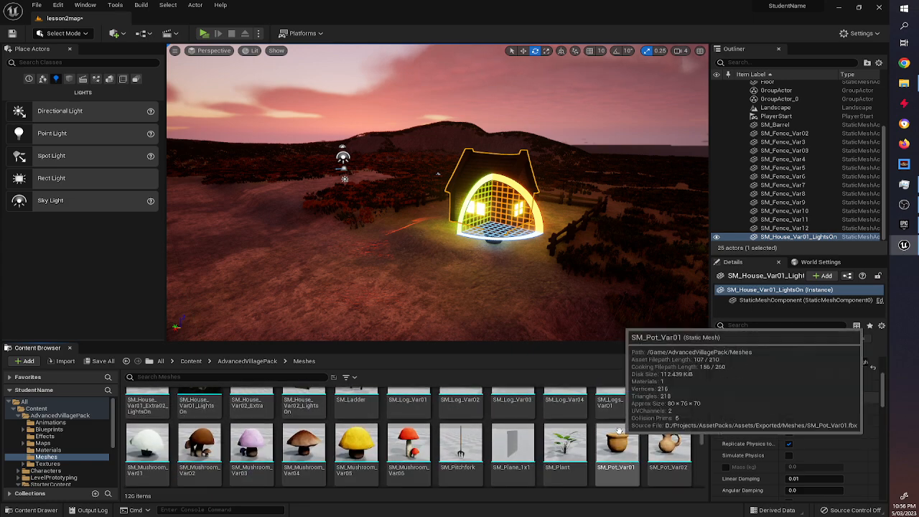
scroll(619, 431, "down", 10)
scroll(628, 433, "up", 3)
left_click(565, 458)
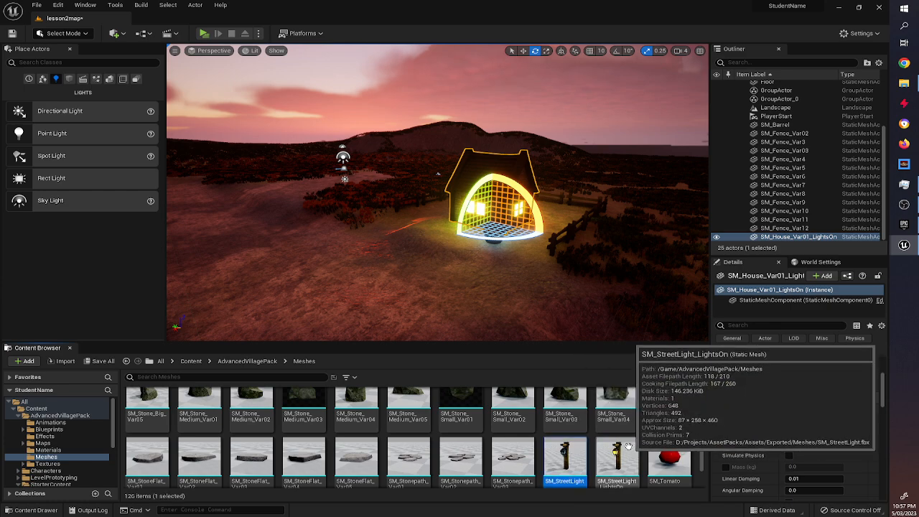
Place the SM_Bridge_Var04 mesh from the AdvancedVillagePack meshes on the open ground in front of the cottage
scroll(628, 445, "up", 10)
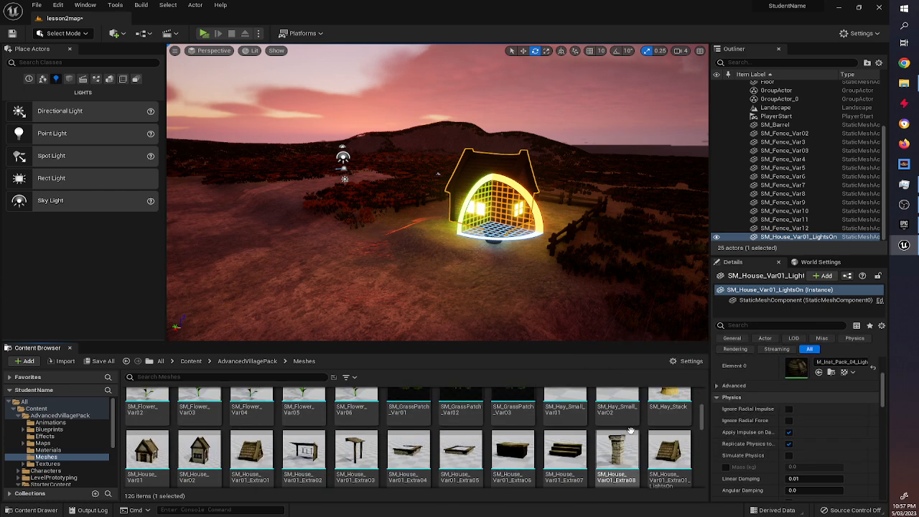
scroll(626, 432, "up", 5)
left_click_drag(617, 412, 403, 259)
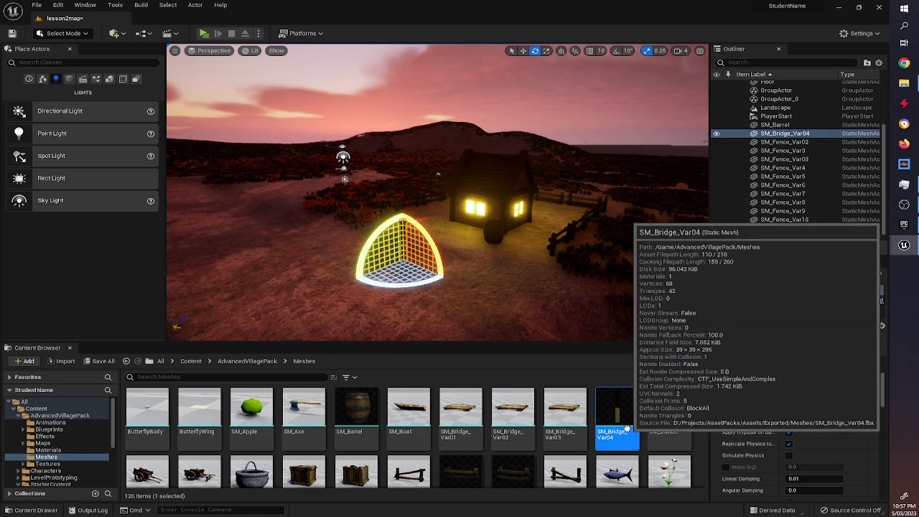
right_click_drag(484, 290, 431, 301)
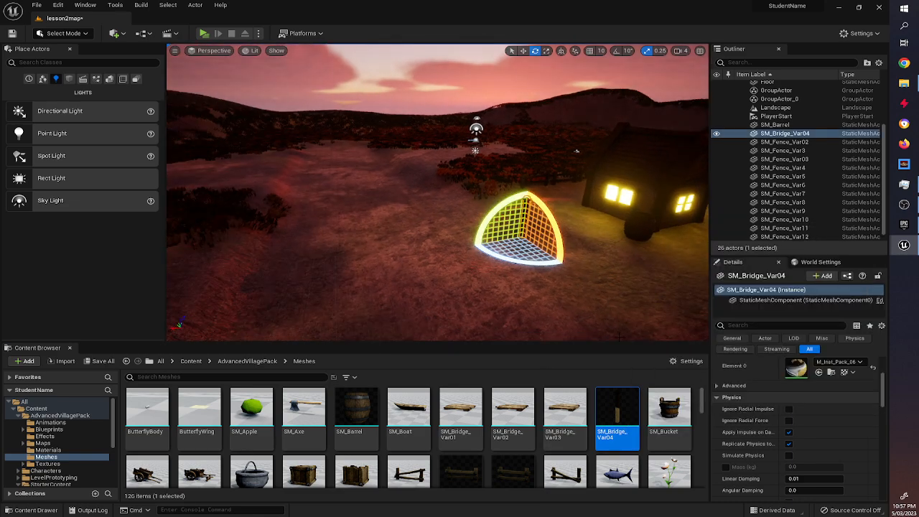
scroll(578, 388, "down", 5)
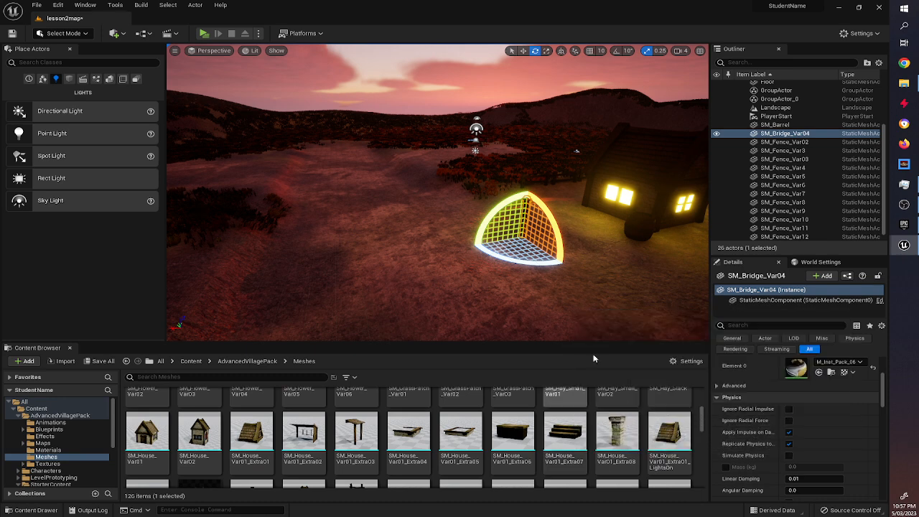